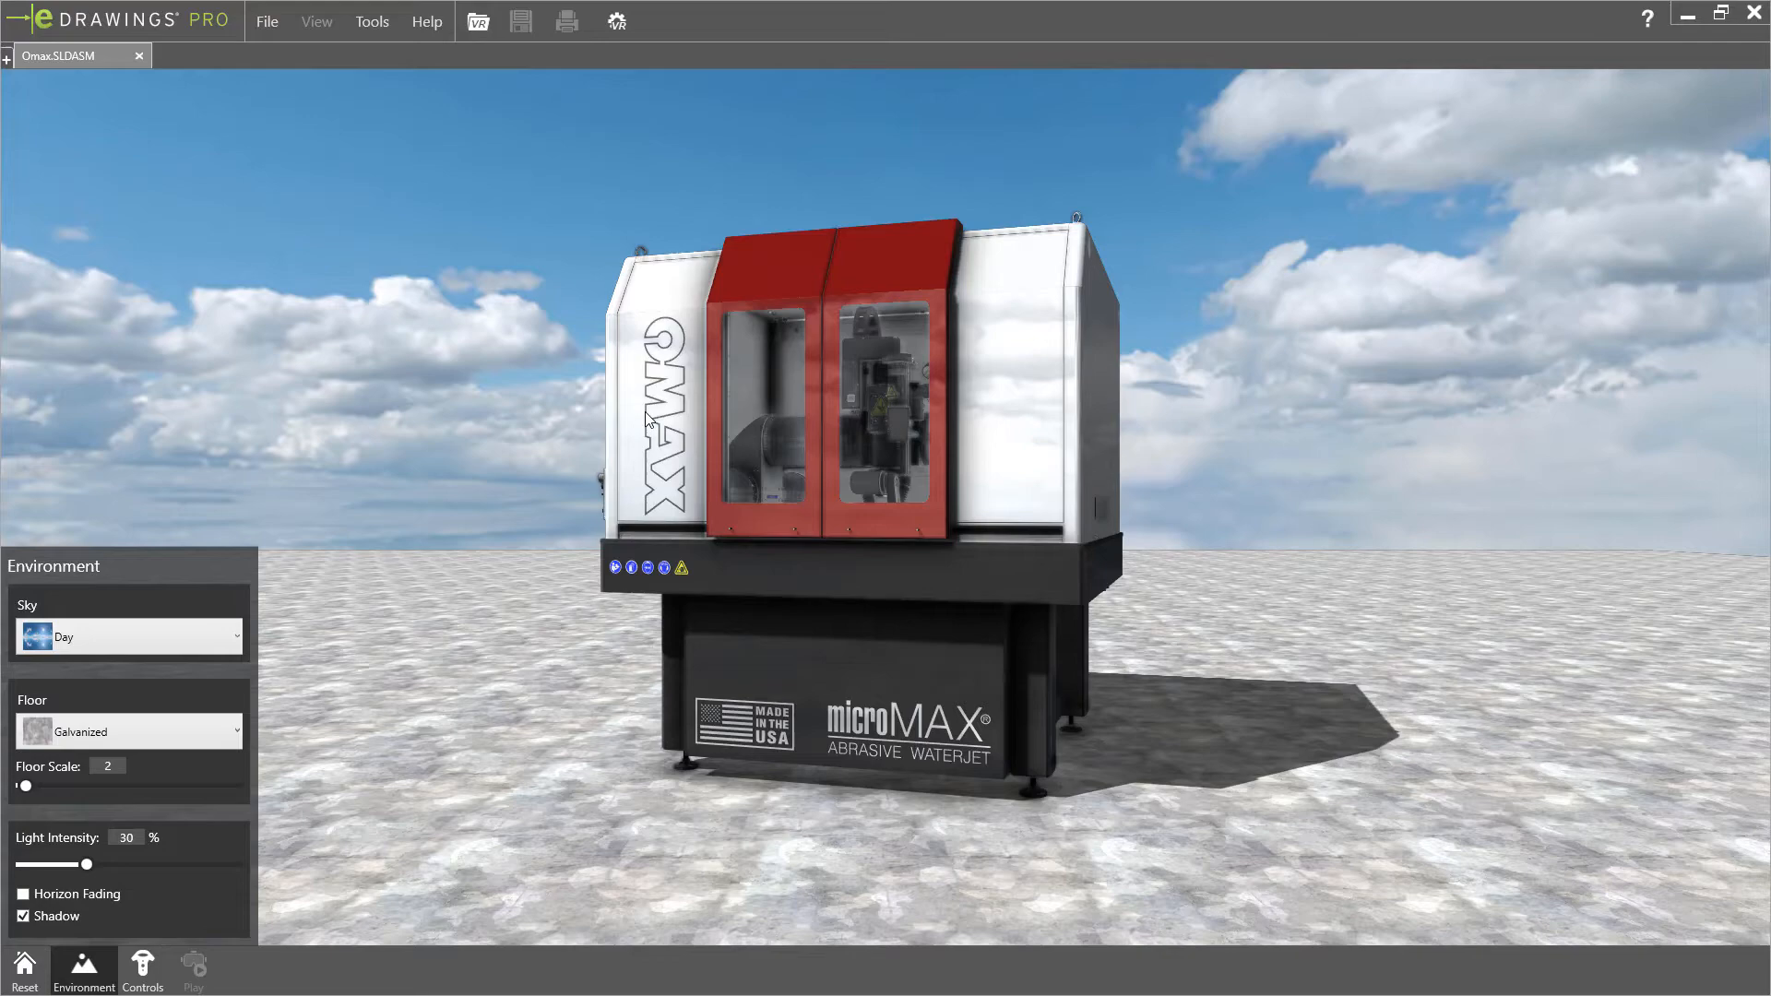
# Orbit the waterjet assembly to view it from its front-left corner
pyautogui.moveTo(649, 419)
pyautogui.mouseDown()
pyautogui.moveTo(1568, 439)
pyautogui.moveTo(580, 461)
pyautogui.moveTo(539, 547)
pyautogui.mouseUp()
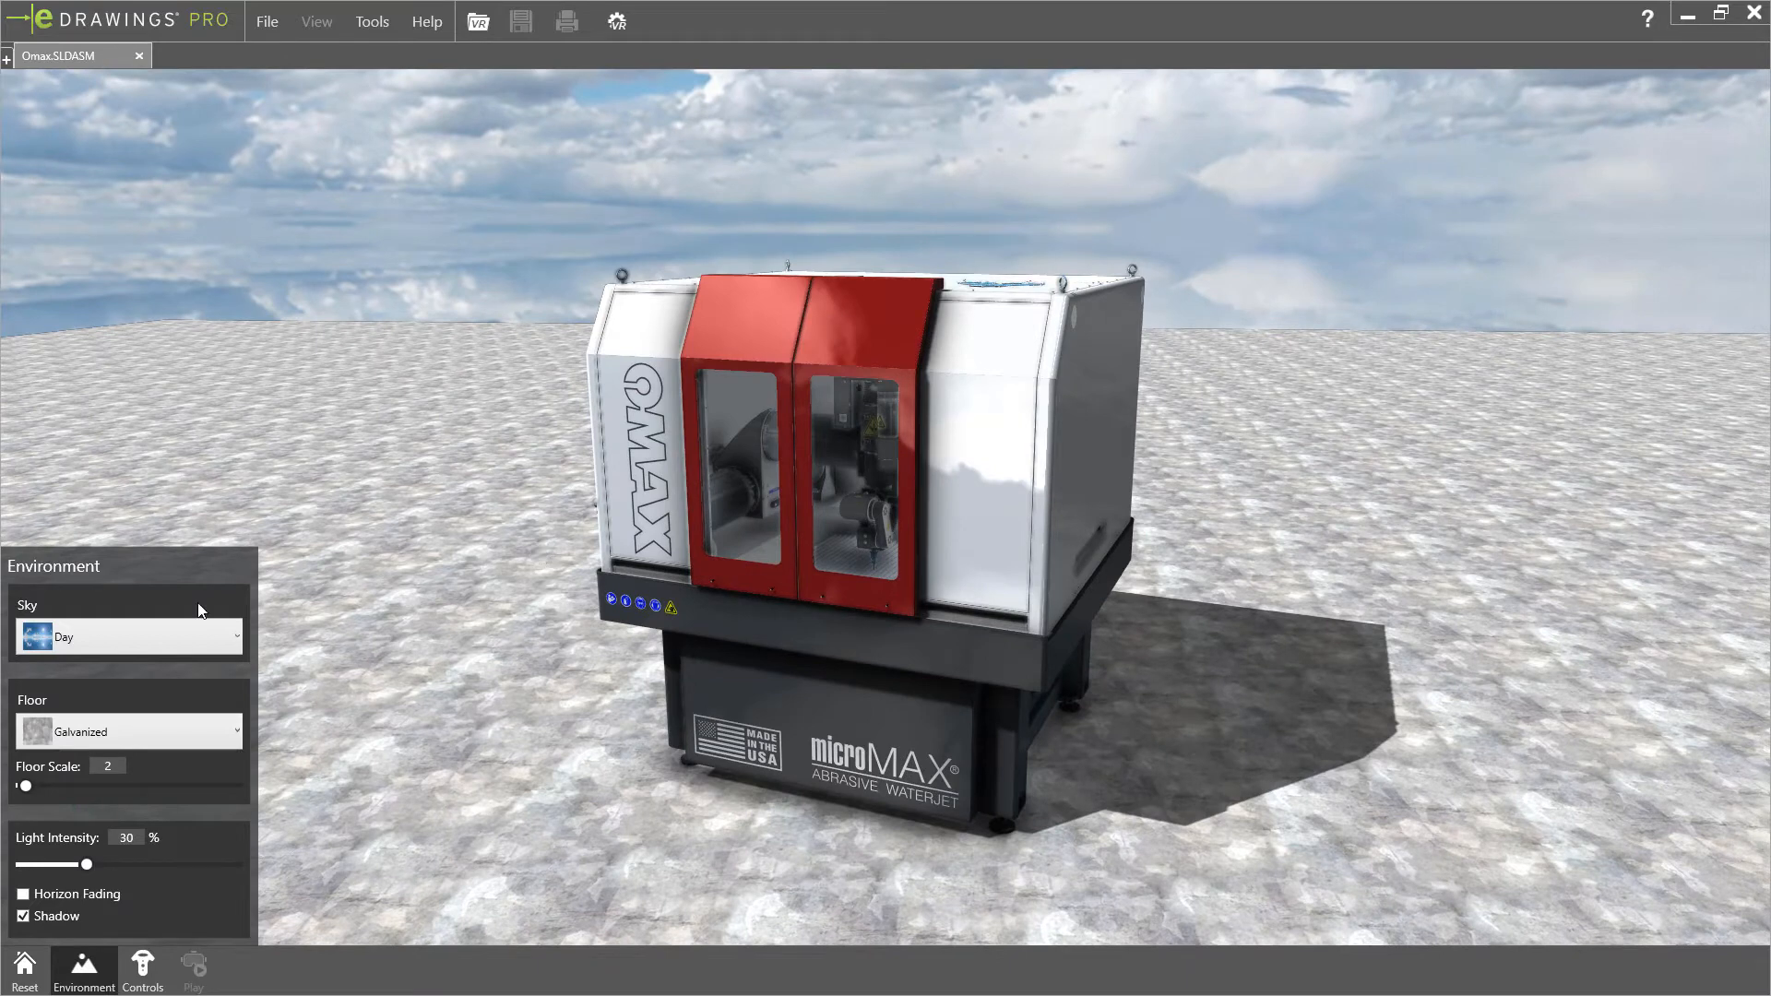
# Set a Sunset sky and Concrete floor at scale 1 with horizon fading enabled
pyautogui.click(71, 641)
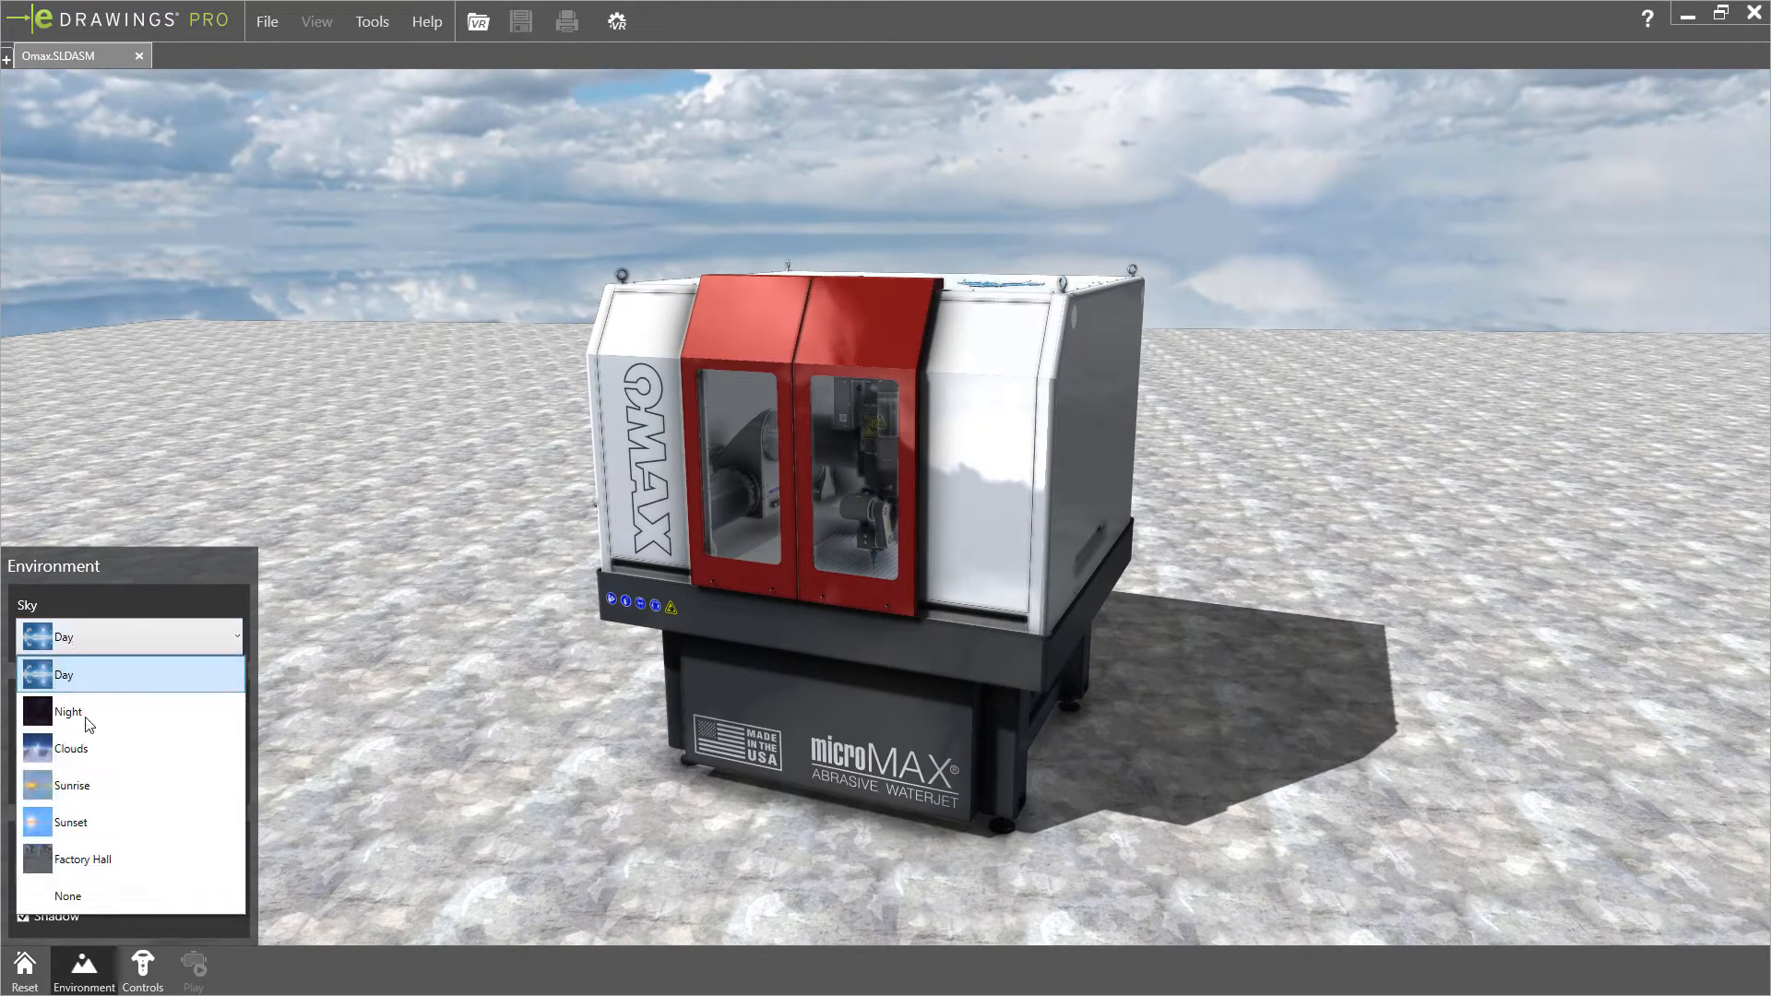
pyautogui.click(71, 823)
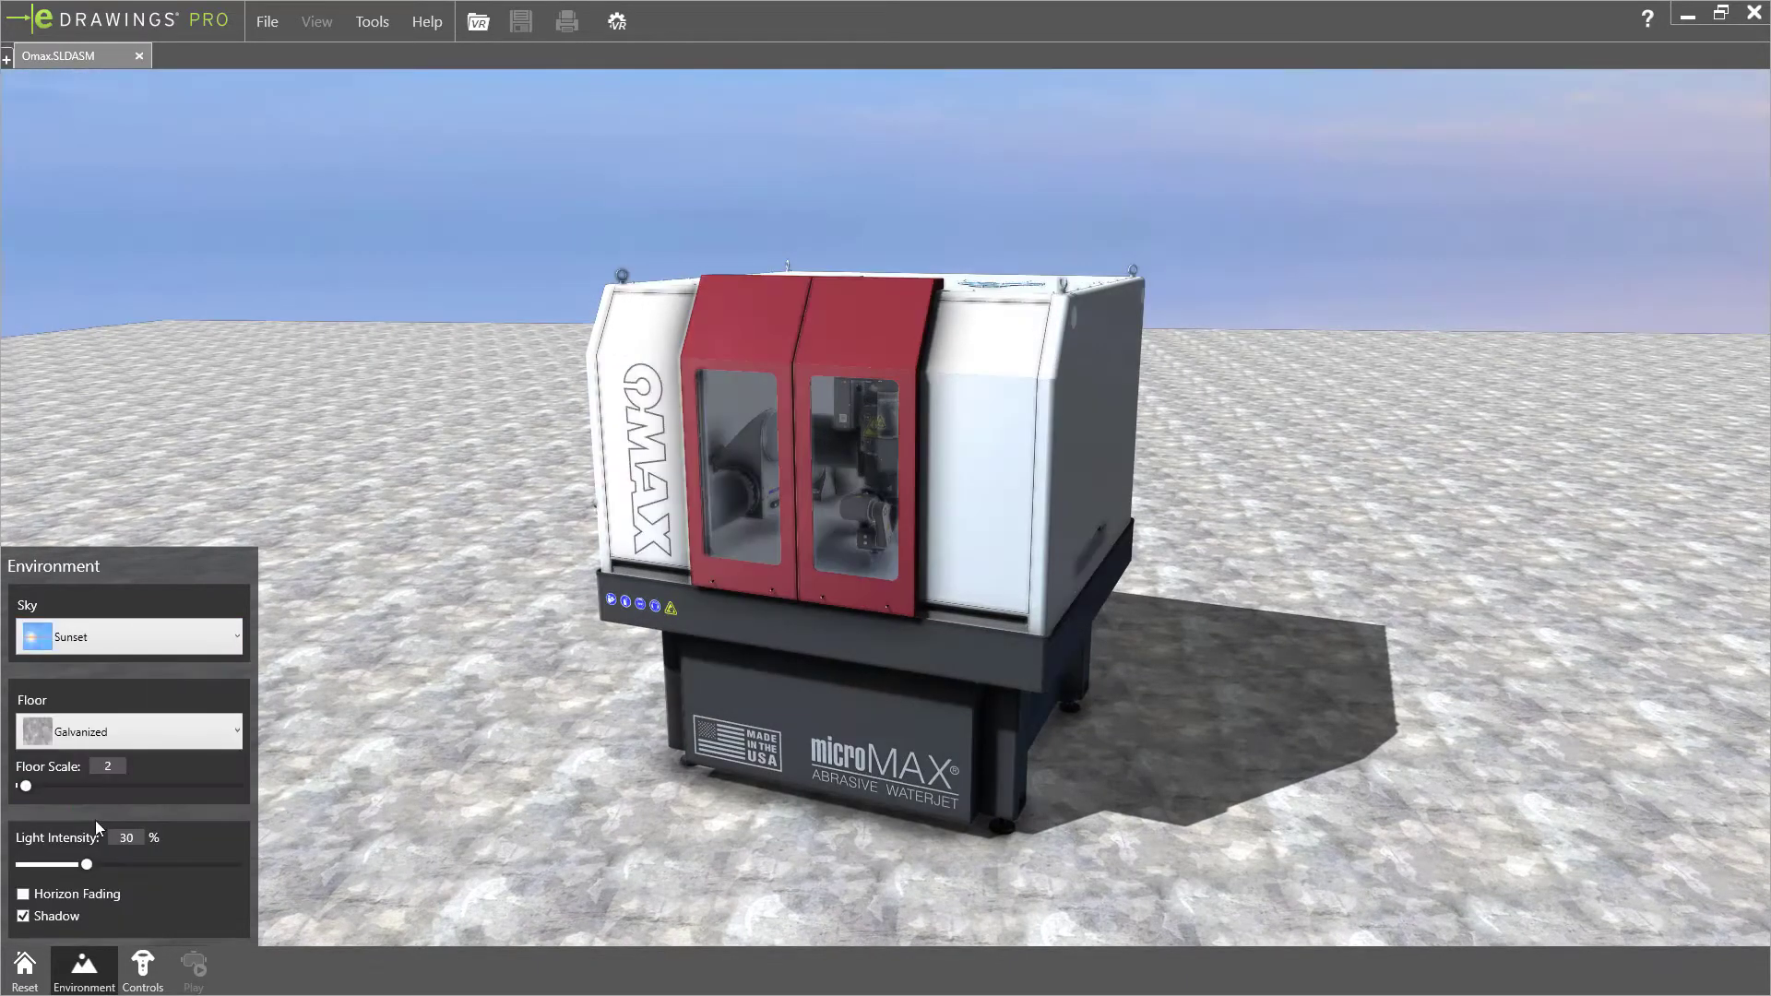
pyautogui.click(109, 733)
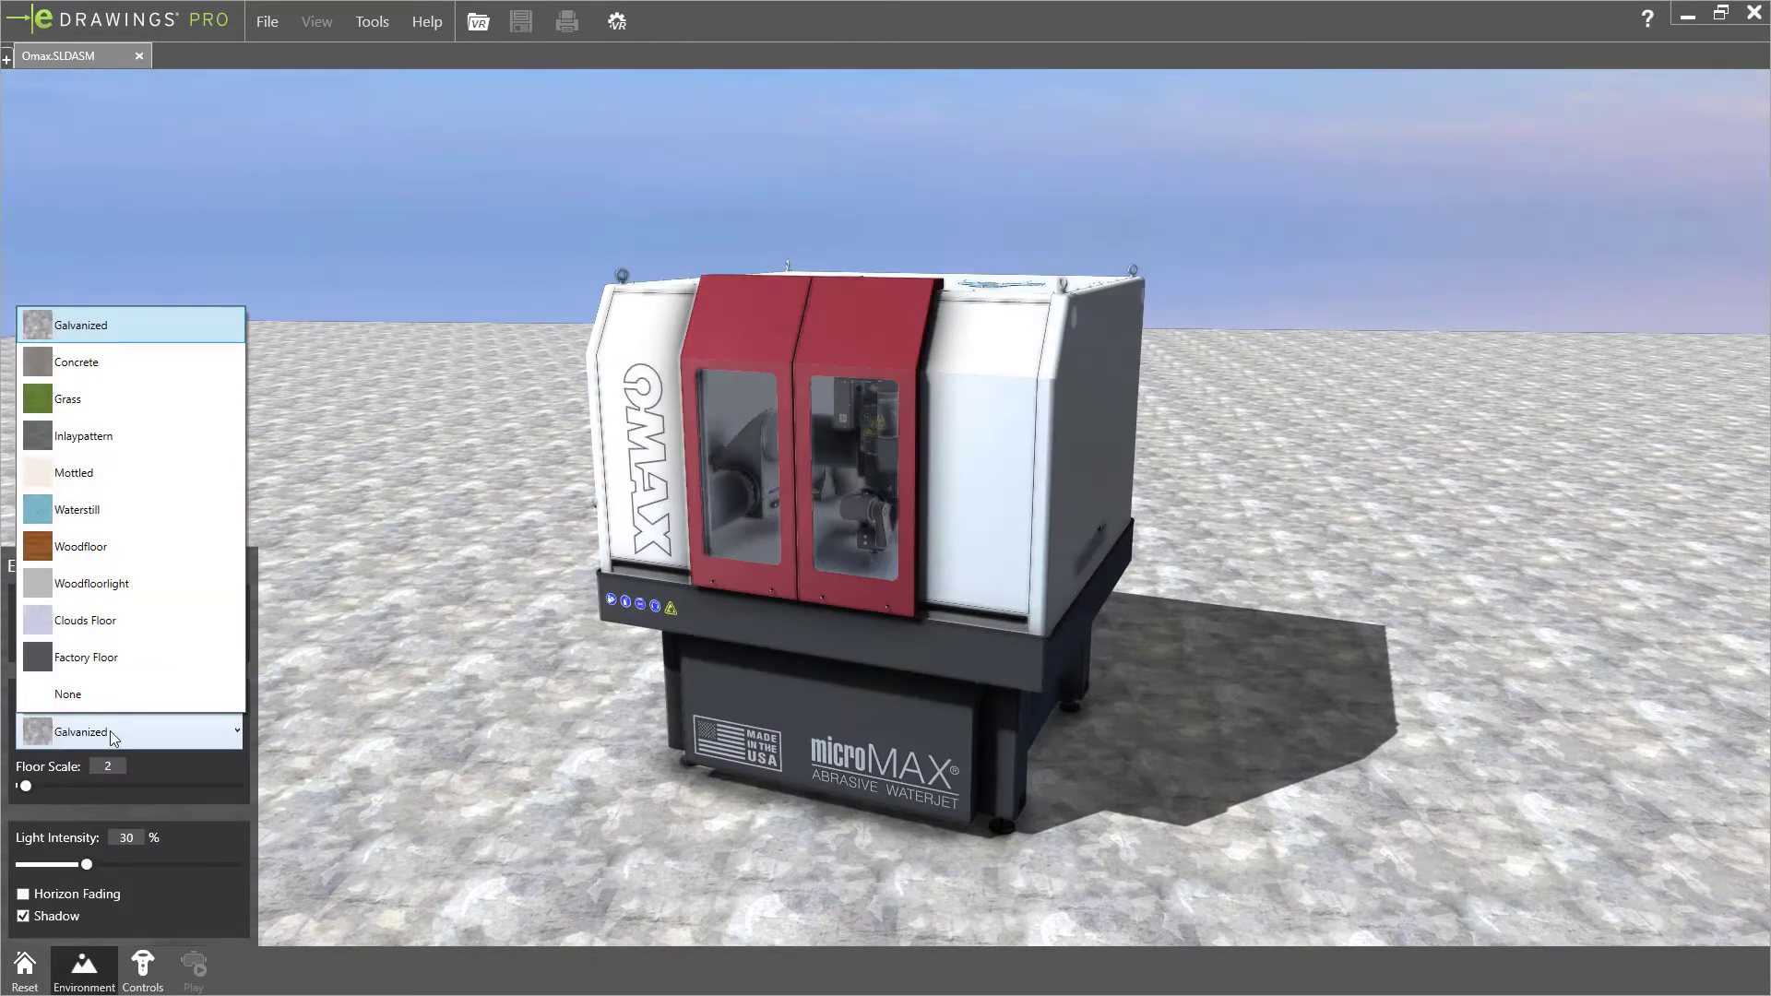
pyautogui.click(114, 369)
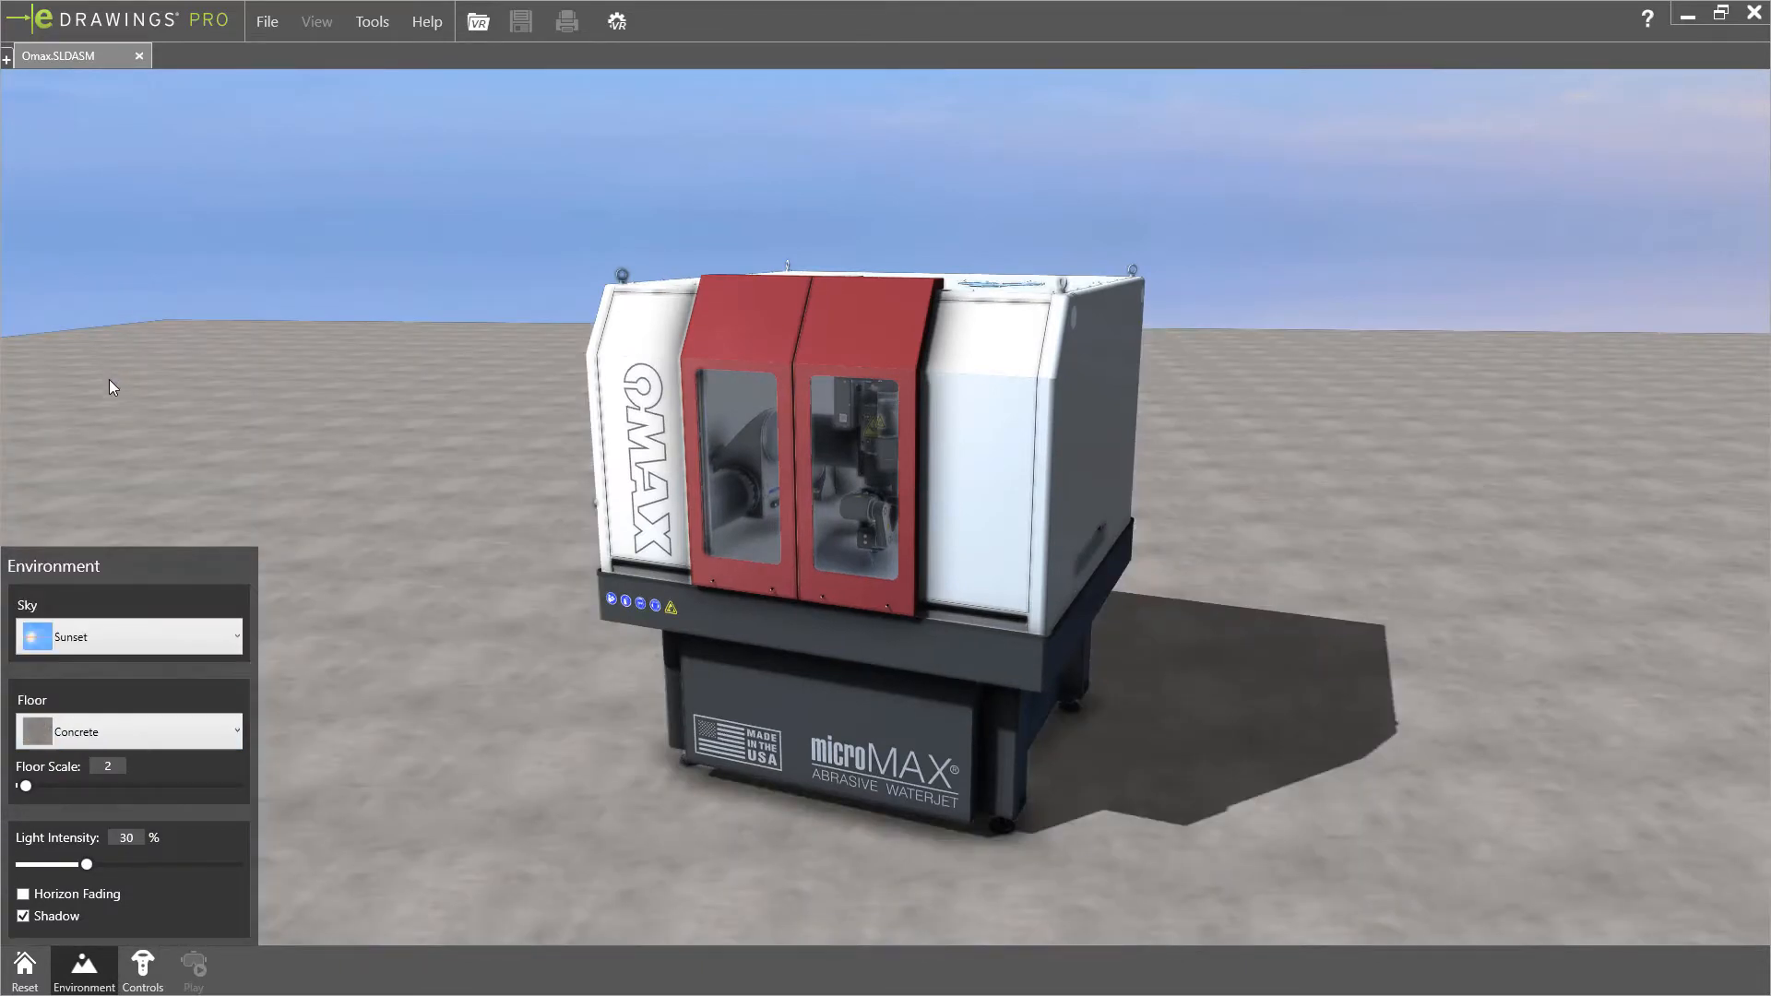
pyautogui.moveTo(25, 789); pyautogui.dragTo(17, 790)
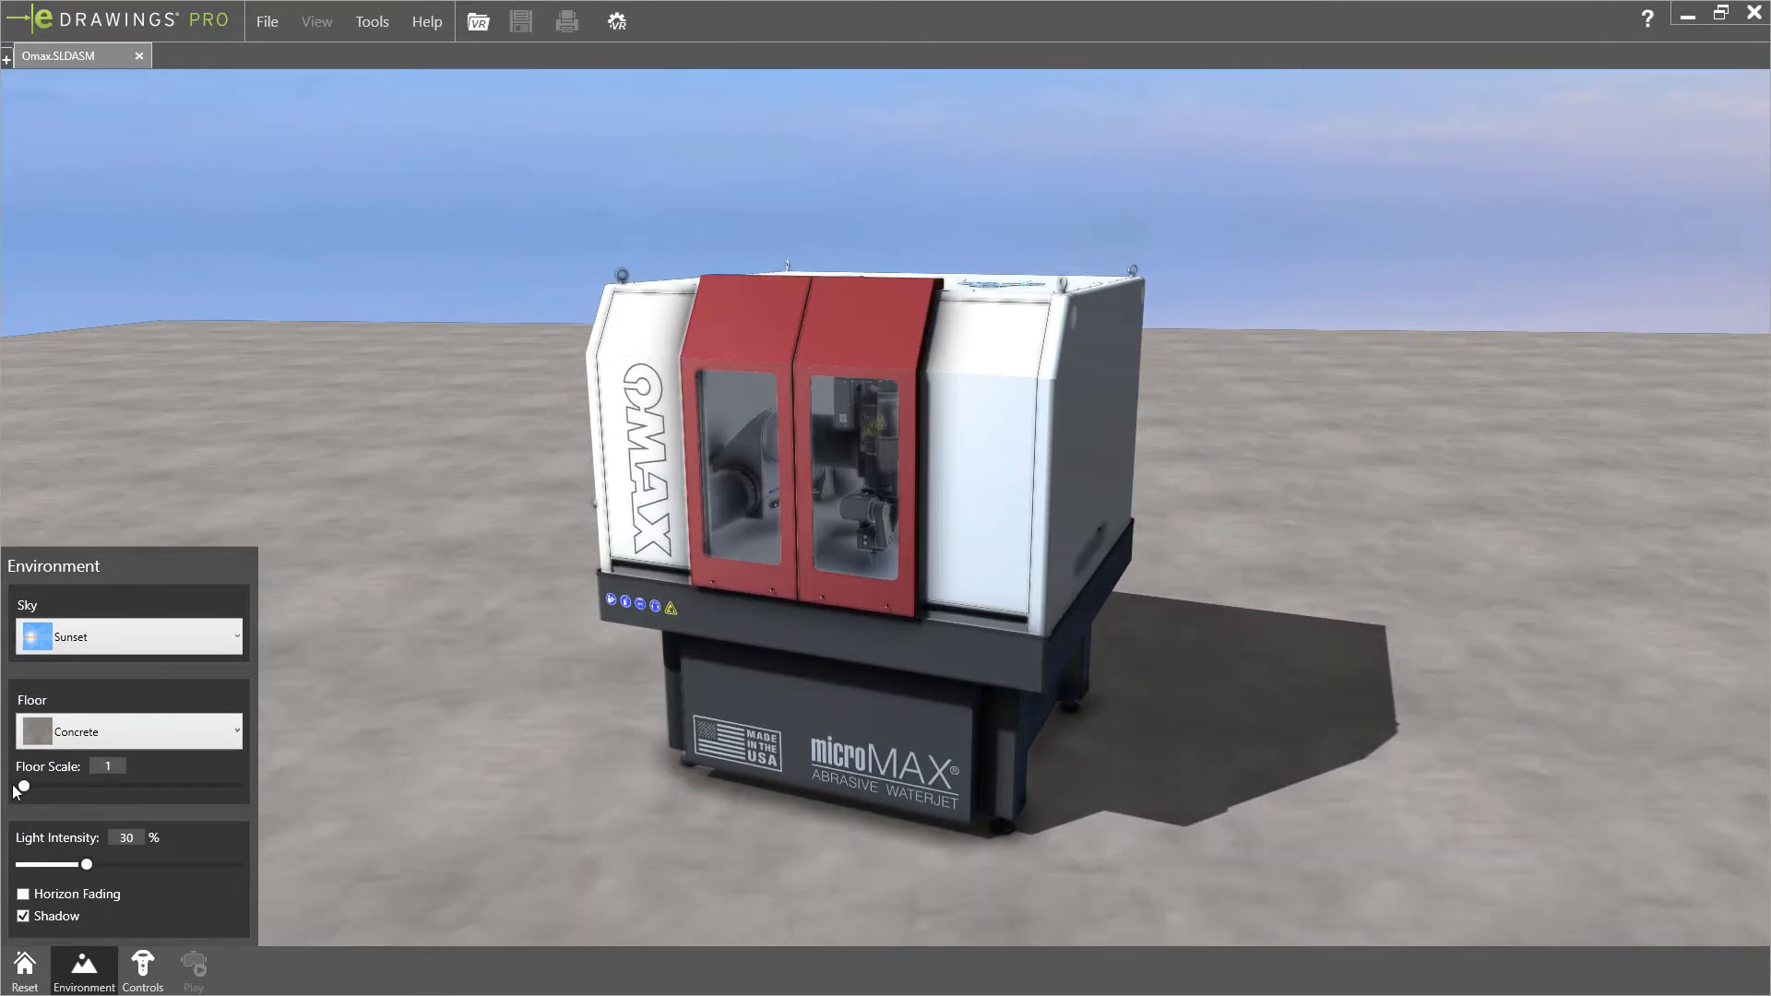
pyautogui.click(24, 894)
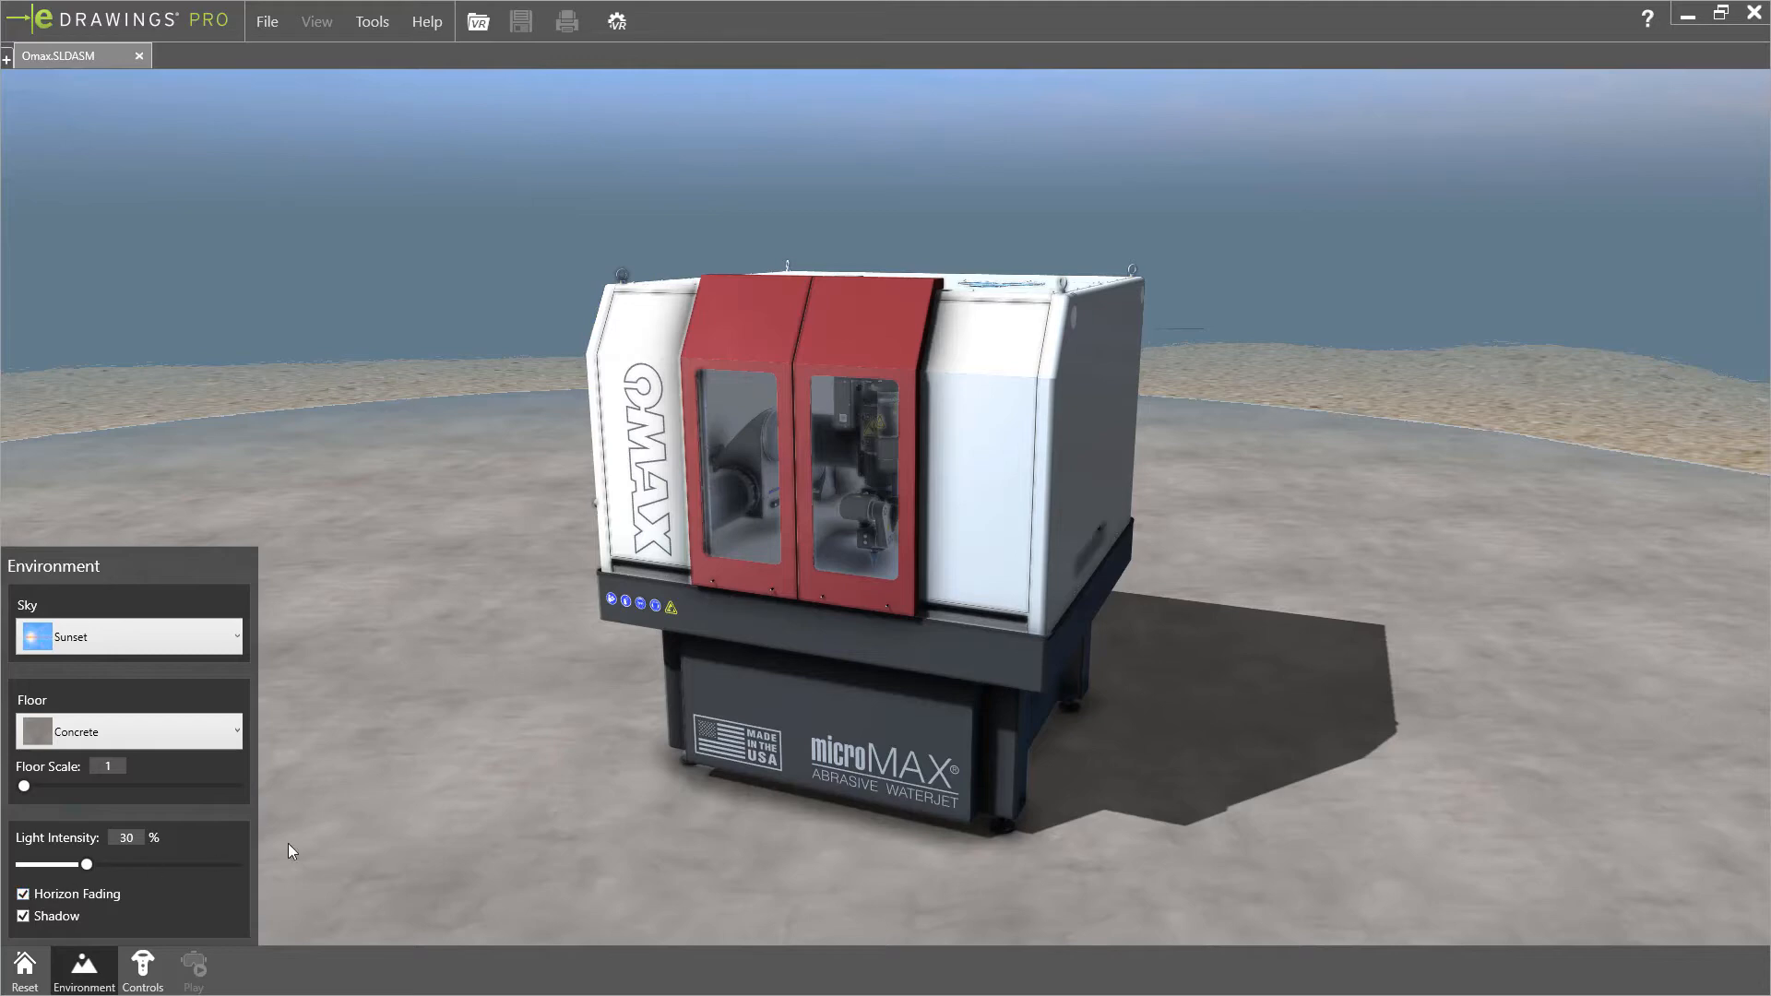
pyautogui.scroll(5, 903, 517)
pyautogui.scroll(5, 893, 528)
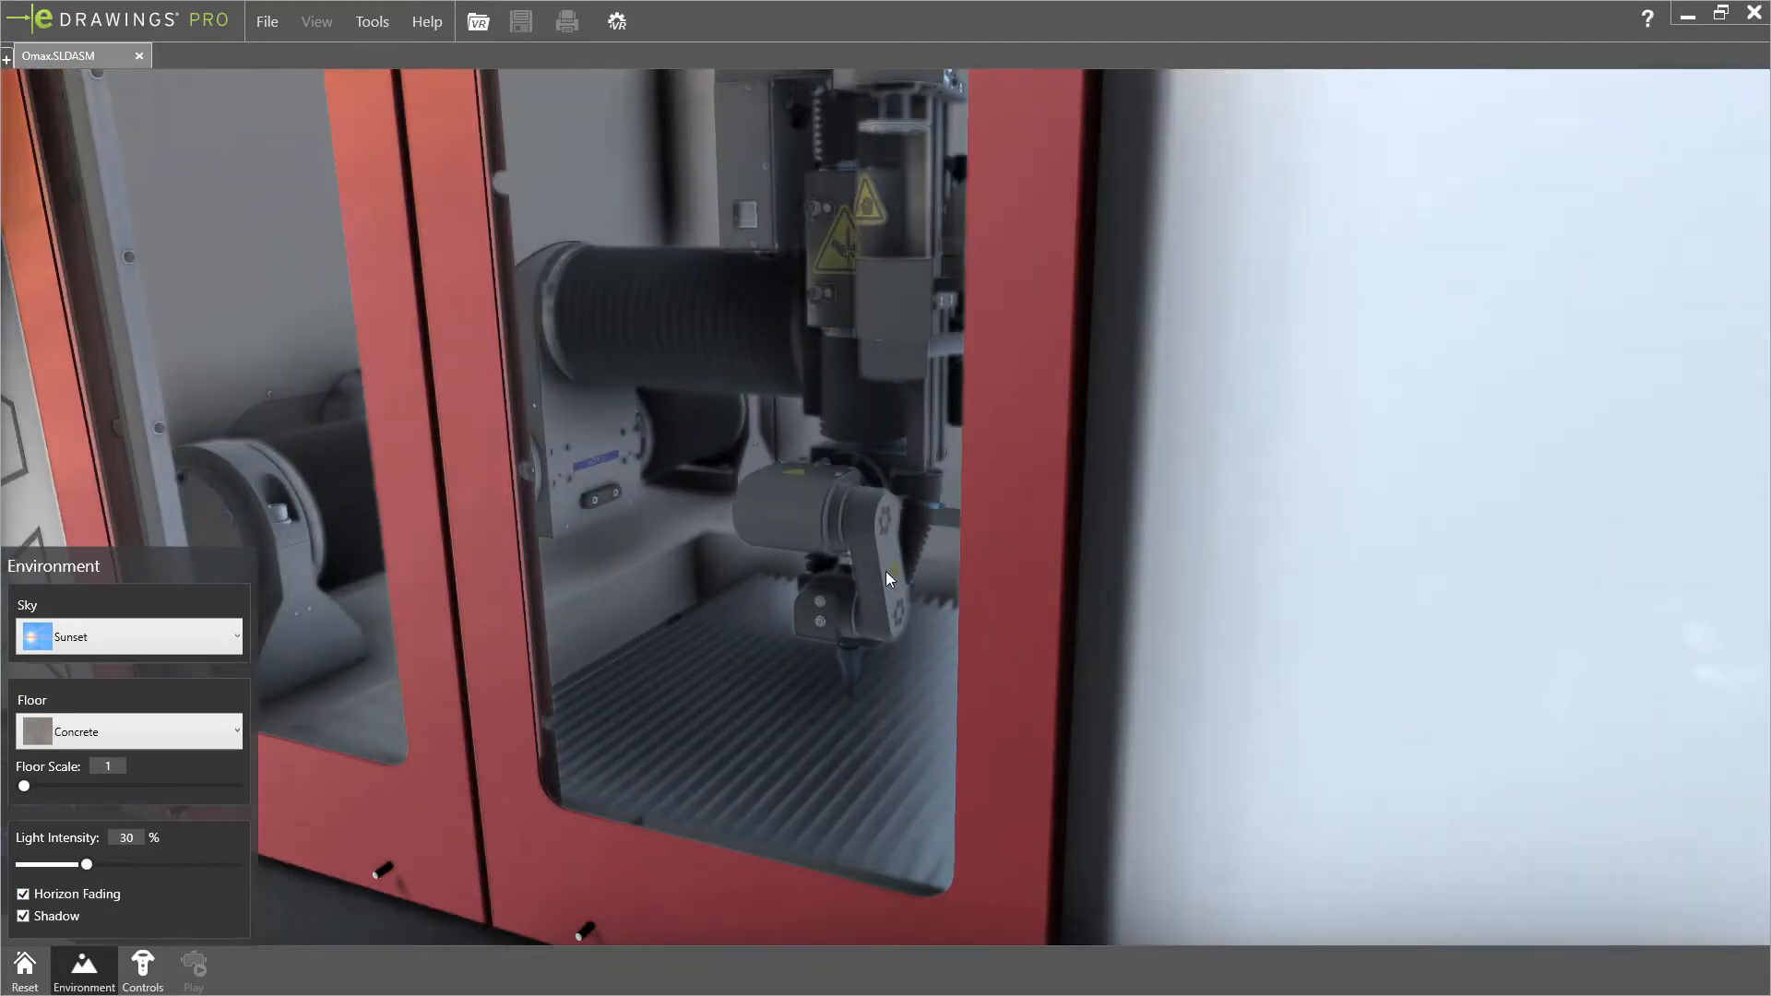
pyautogui.scroll(5, 886, 572)
pyautogui.scroll(3, 884, 583)
# Pan inside the enclosure and swing around to the cutting head above the slatted bed
pyautogui.moveTo(746, 530); pyautogui.dragTo(1252, 494, button='middle')
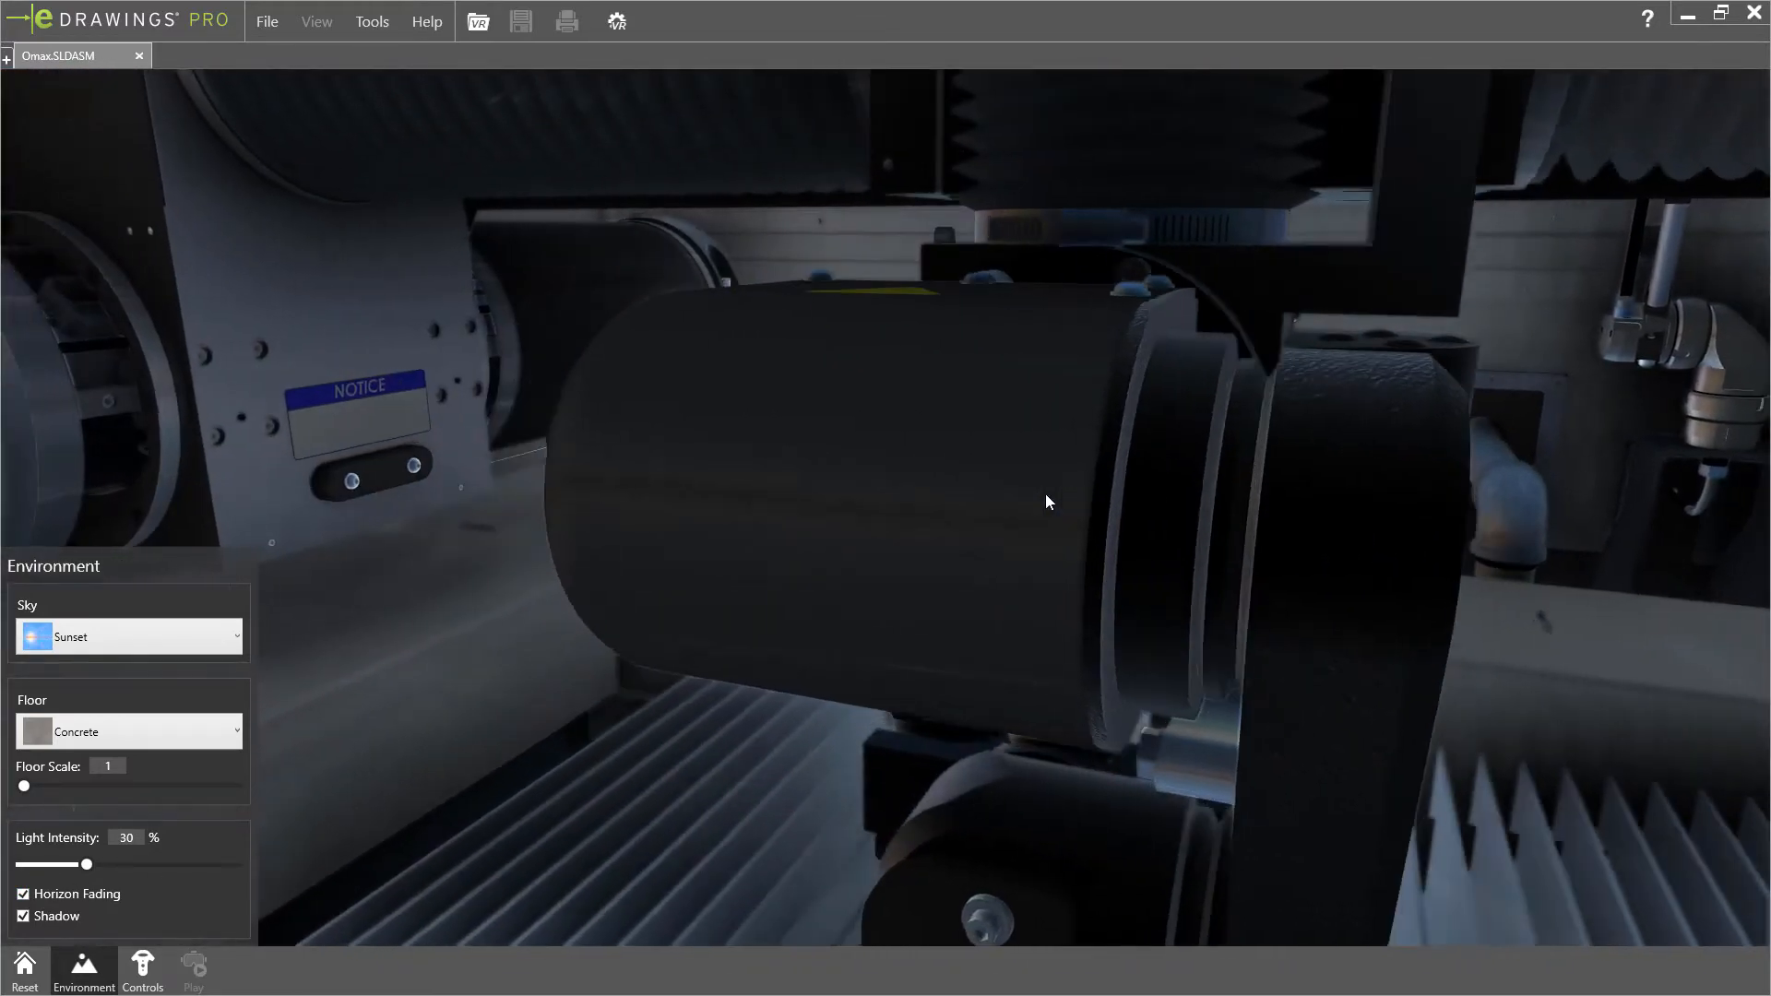
pyautogui.moveTo(989, 457)
pyautogui.mouseDown(button='middle')
pyautogui.moveTo(1491, 471)
pyautogui.moveTo(133, 415)
pyautogui.mouseUp(button='middle')
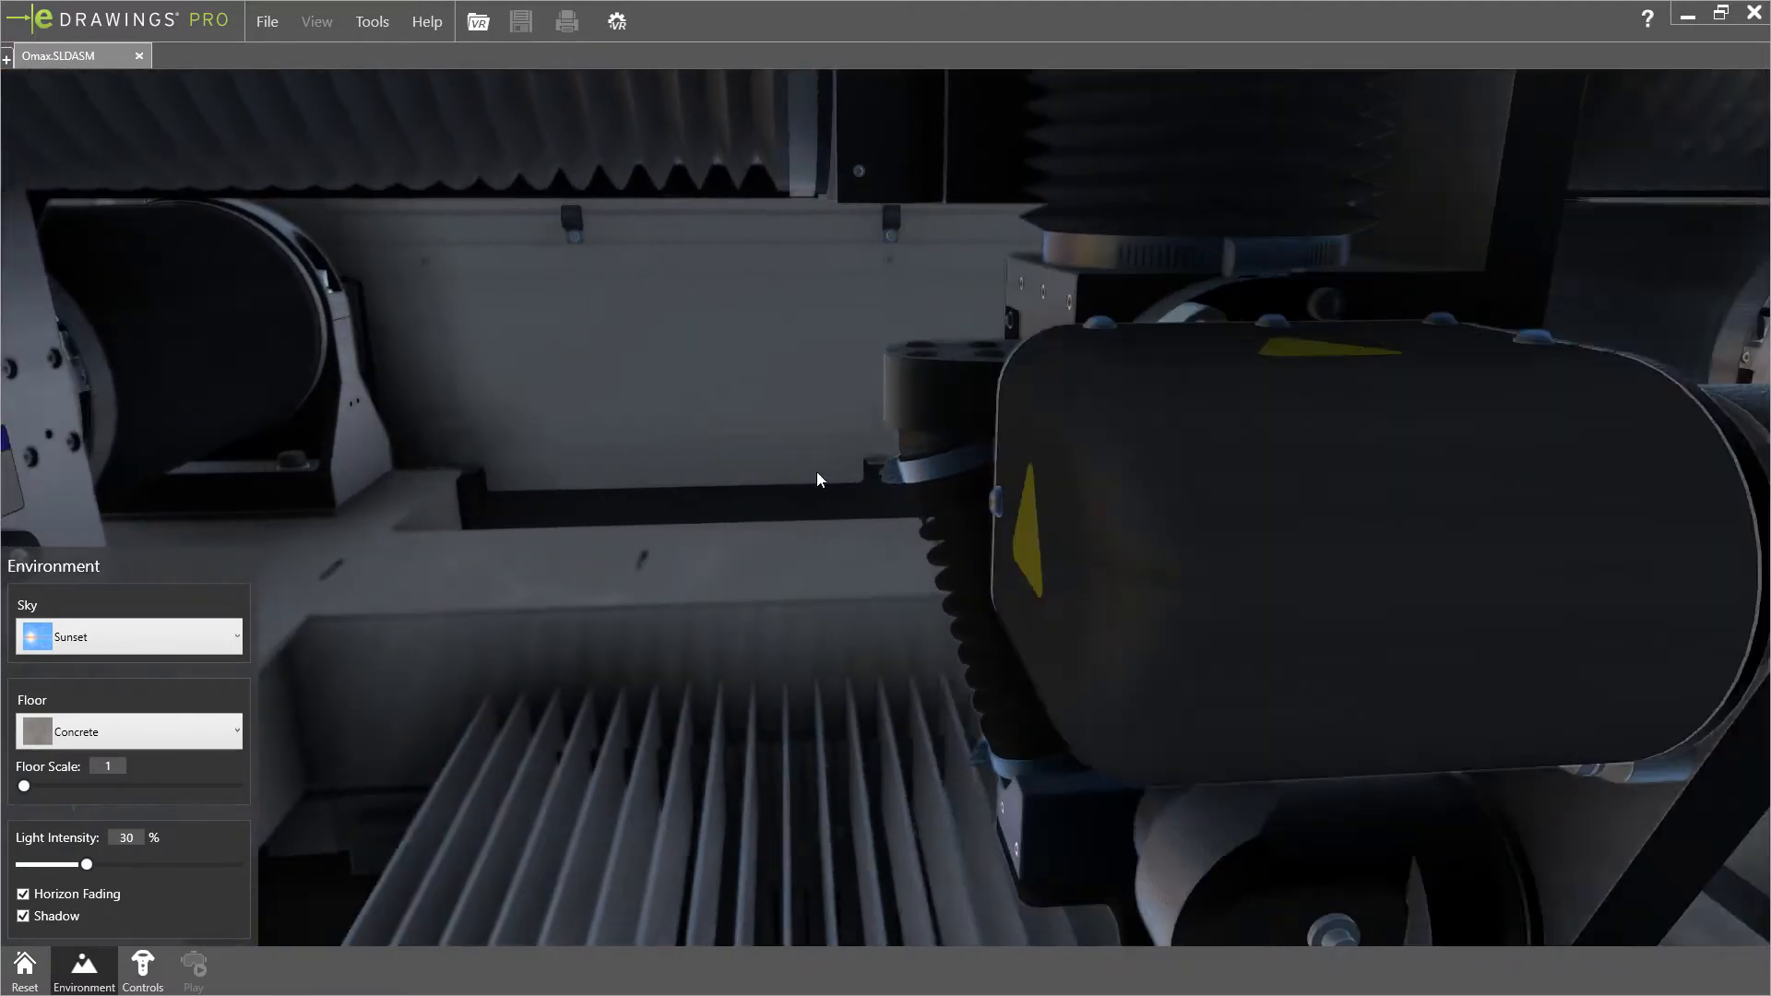
pyautogui.moveTo(393, 445)
pyautogui.mouseDown(button='middle')
pyautogui.moveTo(969, 453)
pyautogui.moveTo(1002, 406)
pyautogui.moveTo(993, 384)
pyautogui.mouseUp(button='middle')
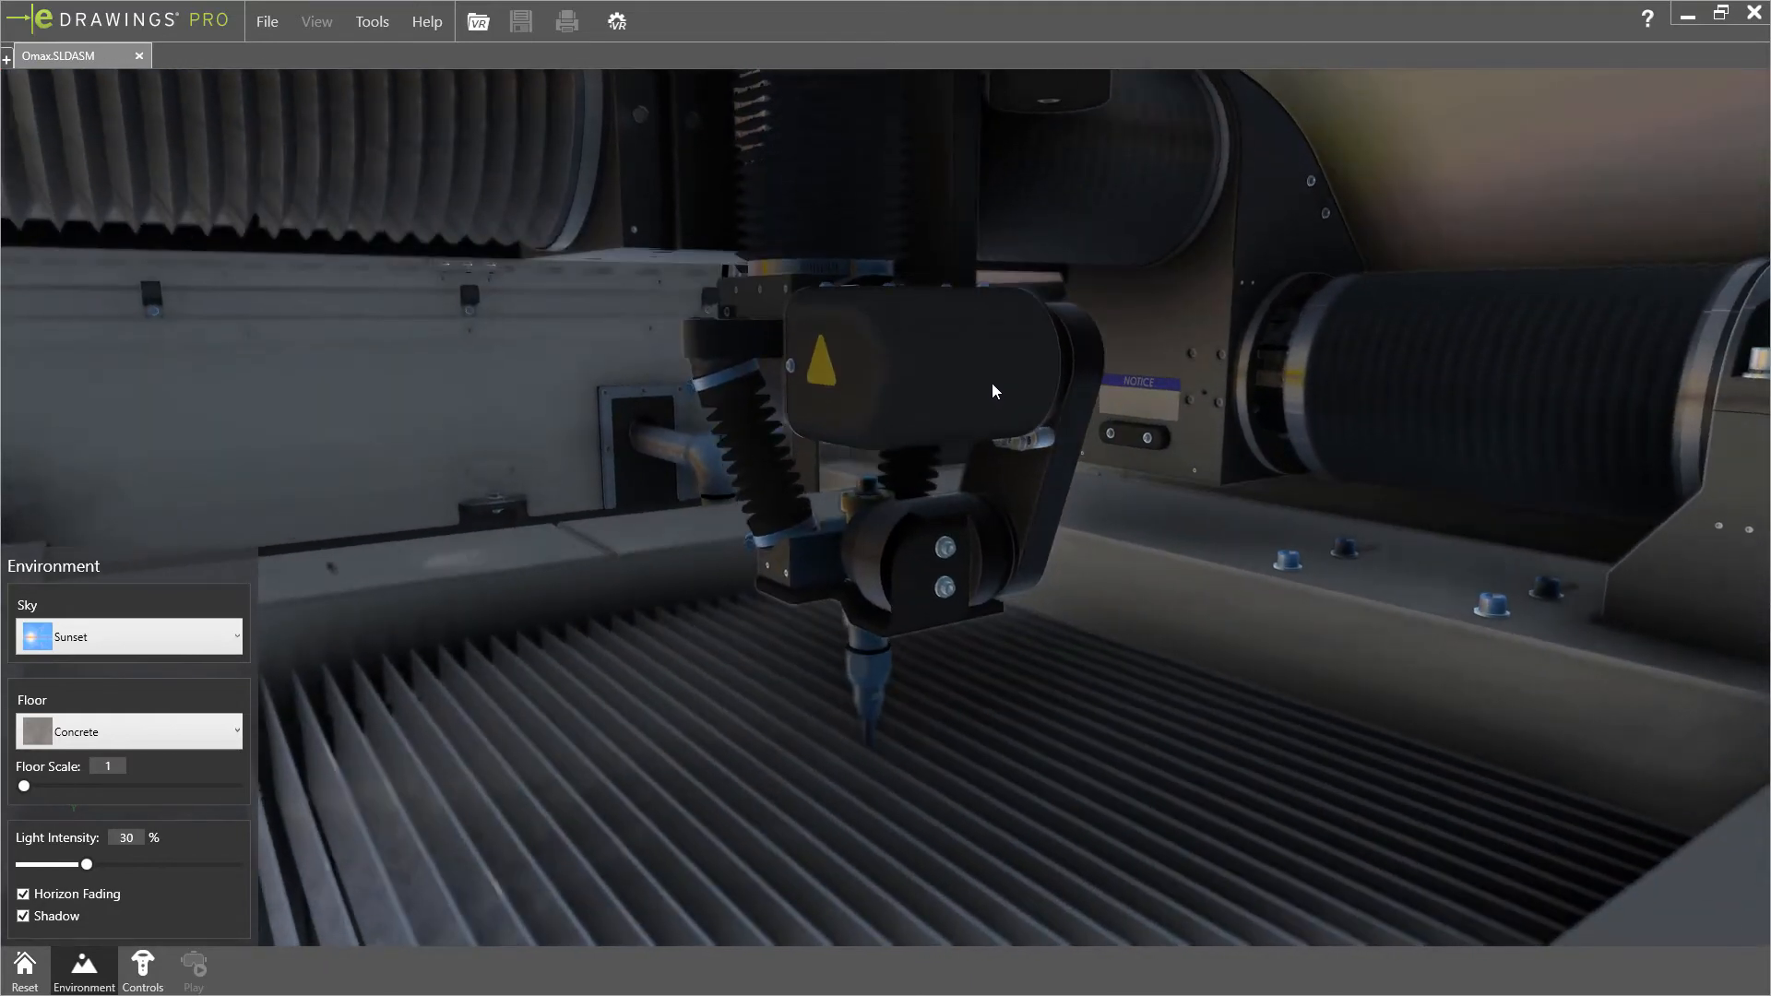
# Fit the whole machine in view from a low angle and close the Environment panel
pyautogui.press('f')
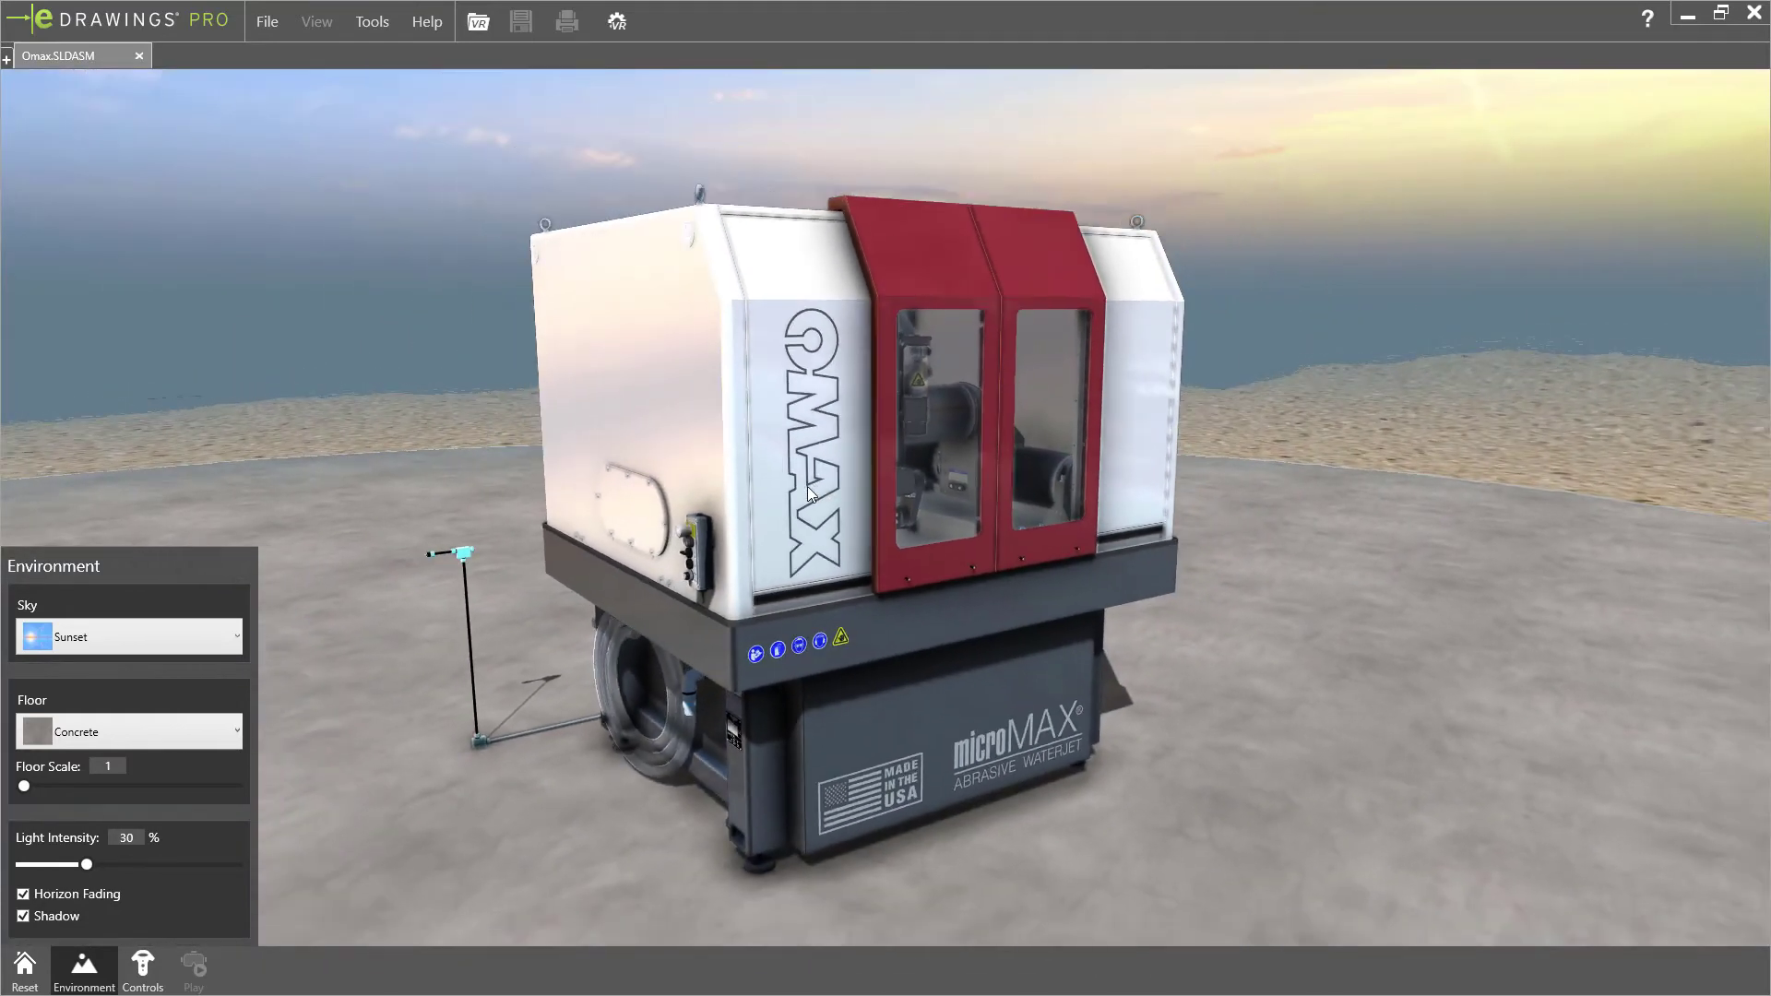
pyautogui.moveTo(808, 486); pyautogui.dragTo(743, 384, button='middle')
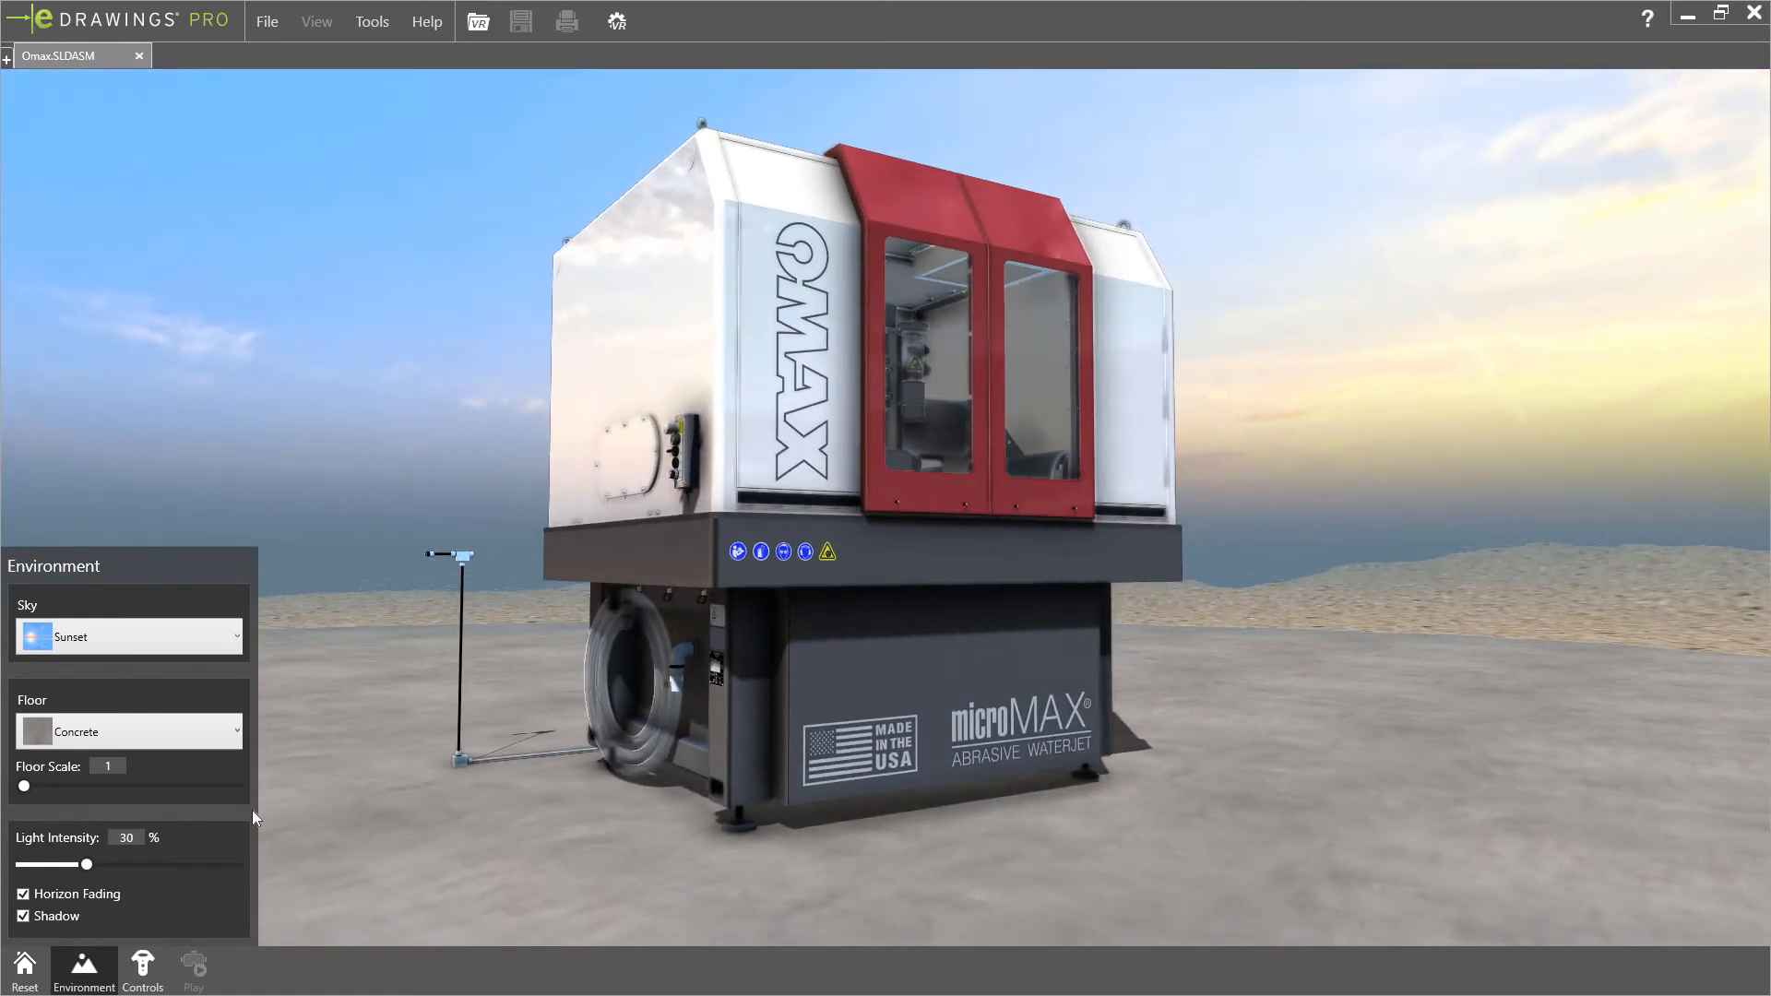
pyautogui.click(89, 969)
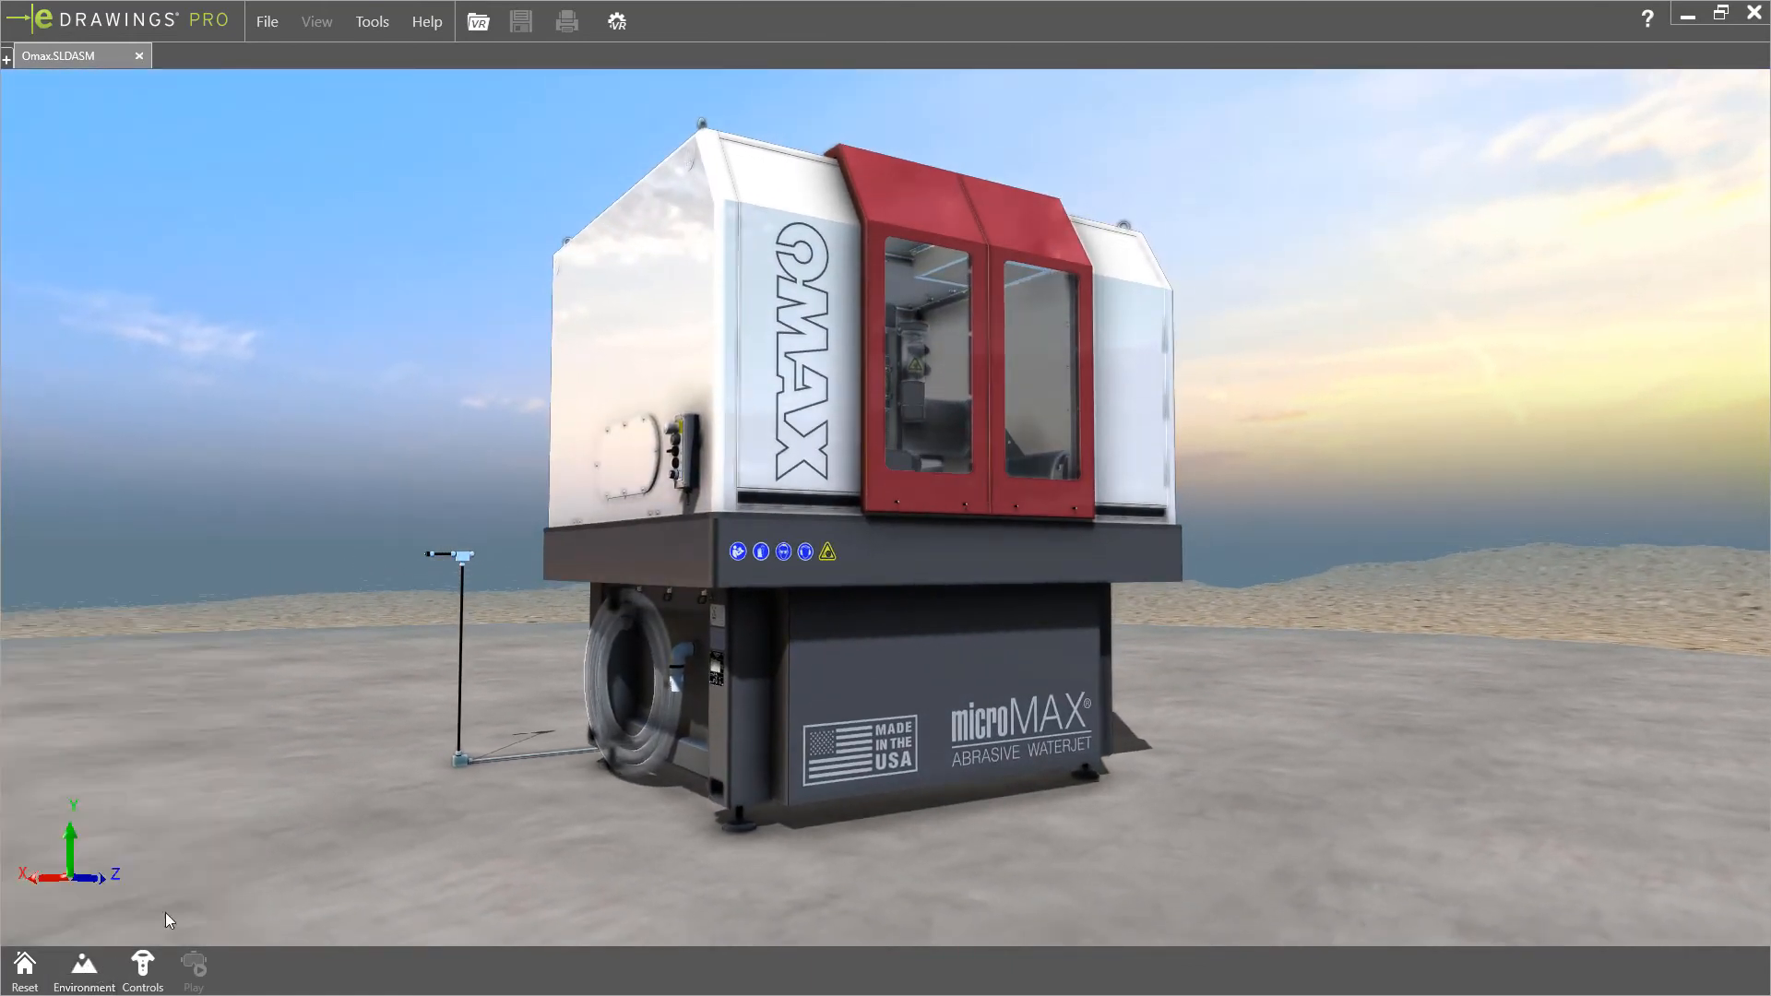